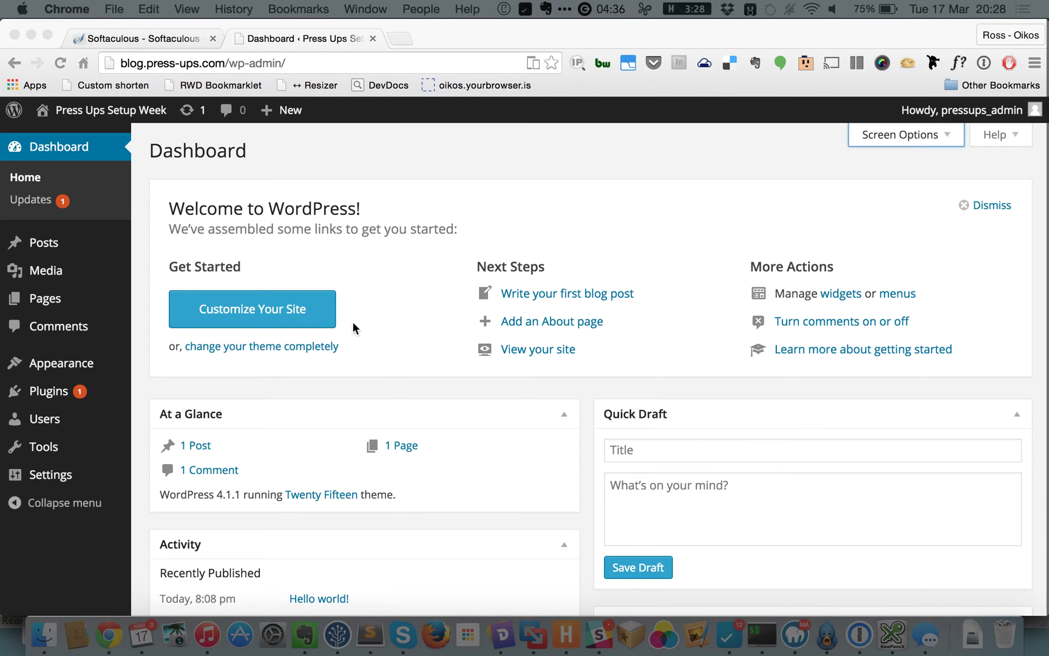
Focus the browser and show the Settings flyout submenu in the dashboard's admin menu.
left_click(37, 510)
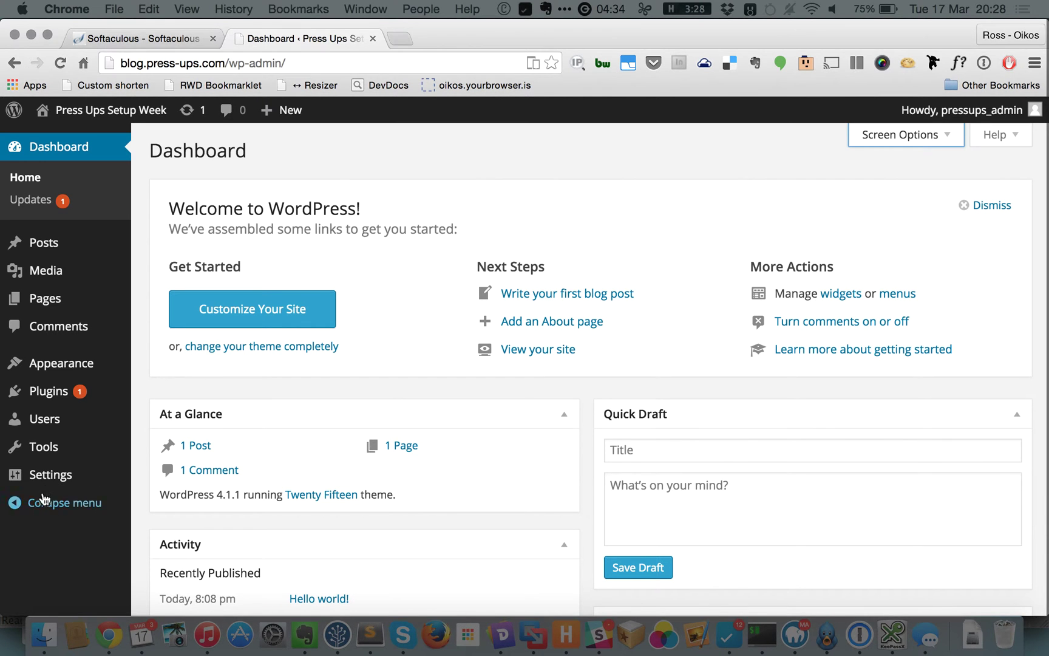
mouse_move(48, 482)
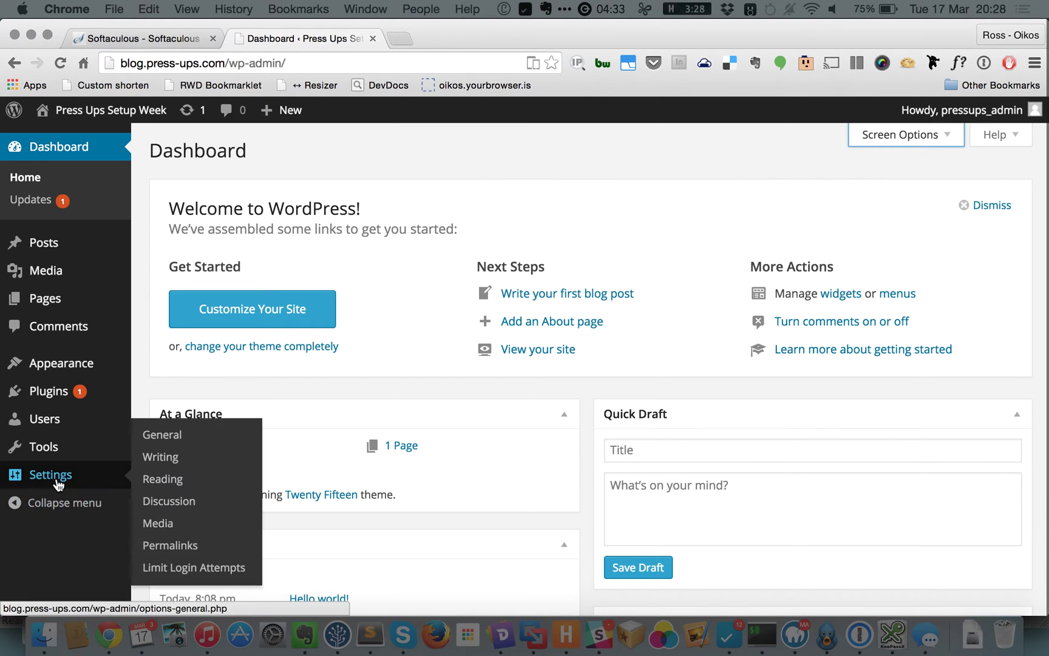
Open General Settings and review the Site Title and the tagline 'A week of WordPress setup'.
left_click(171, 436)
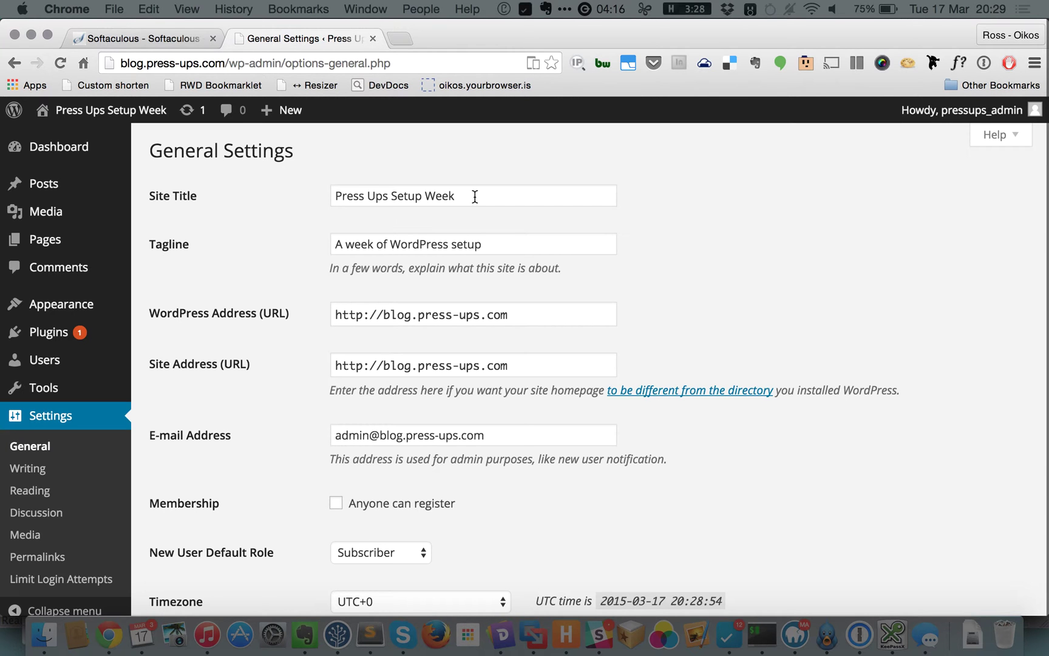
left_click(475, 196)
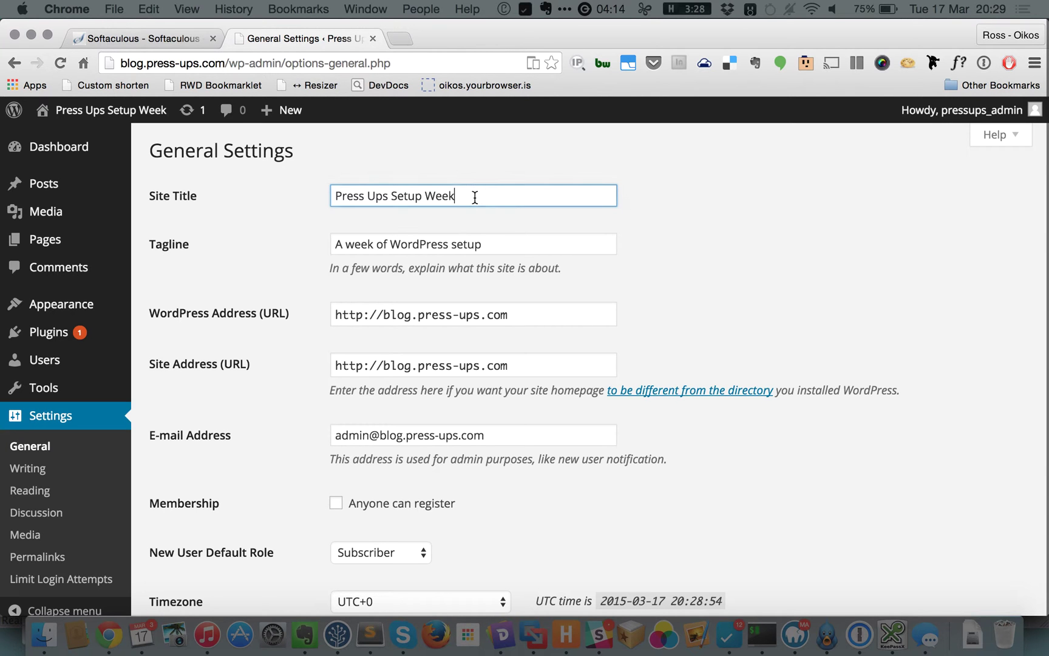
left_click(494, 246)
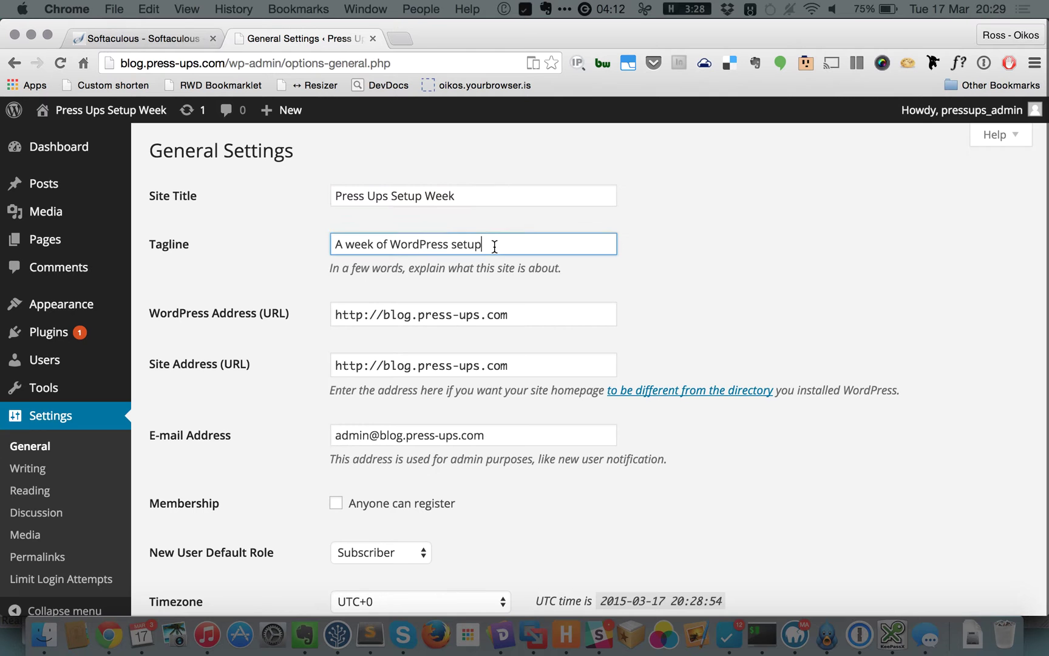
left_click(469, 199)
left_click(486, 246)
View the live site in a new tab, then return to check the title, tagline and WordPress Address.
mouse_move(94, 113)
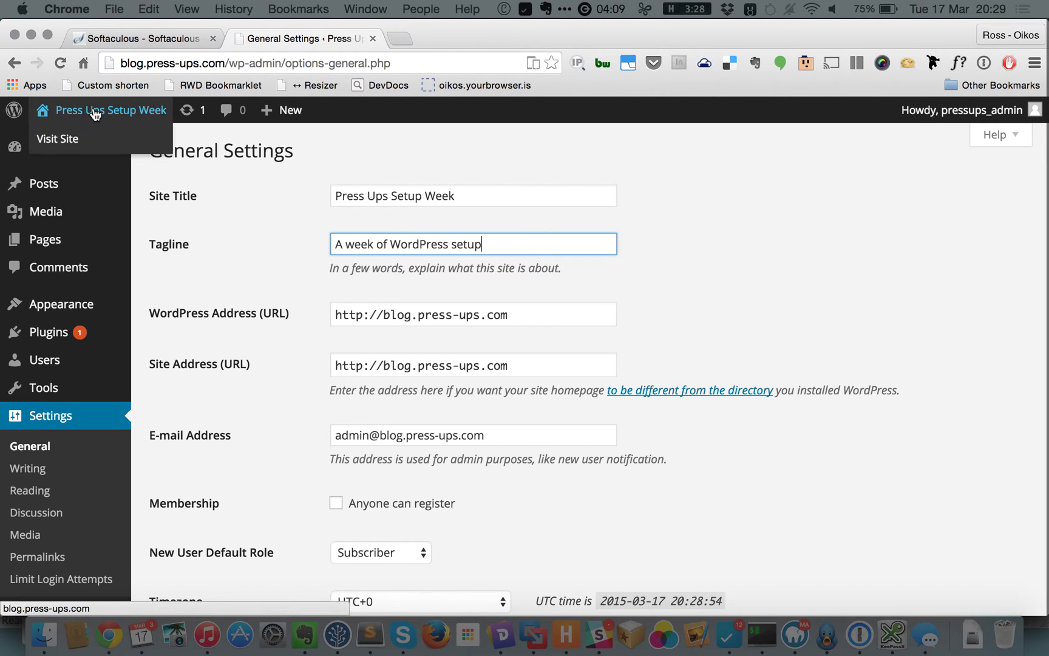
left_click(57, 141, "super")
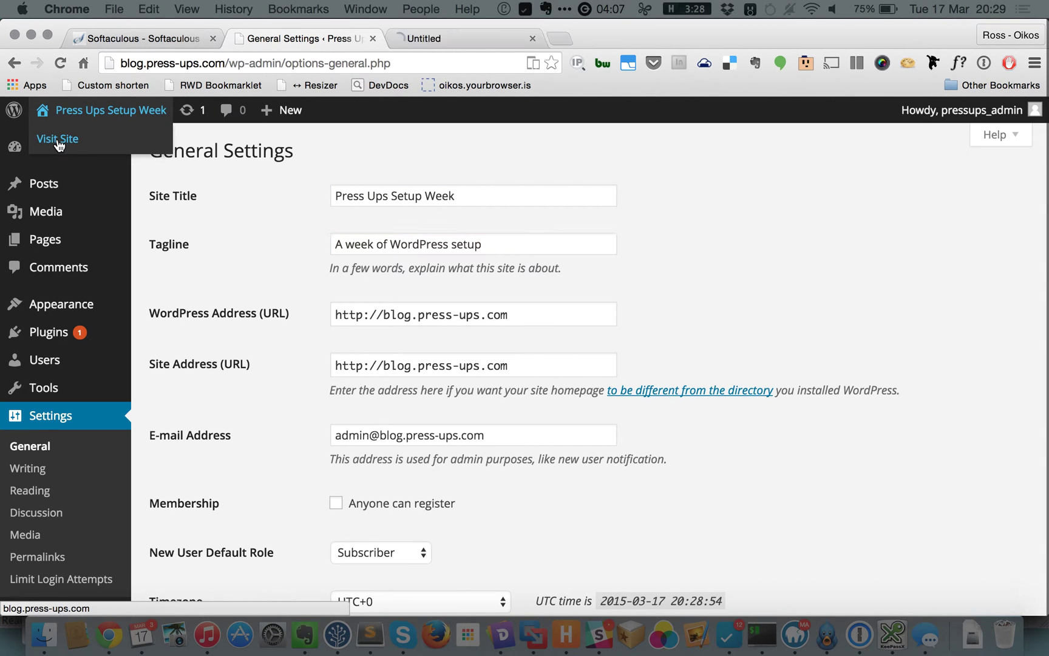
left_click(454, 38)
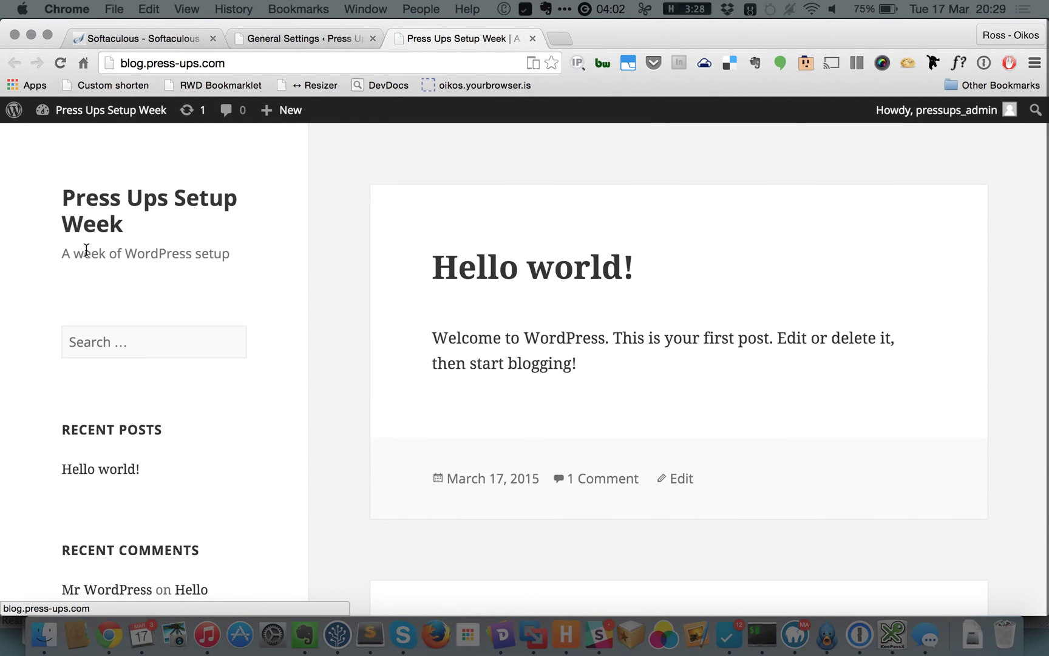
left_click(311, 38)
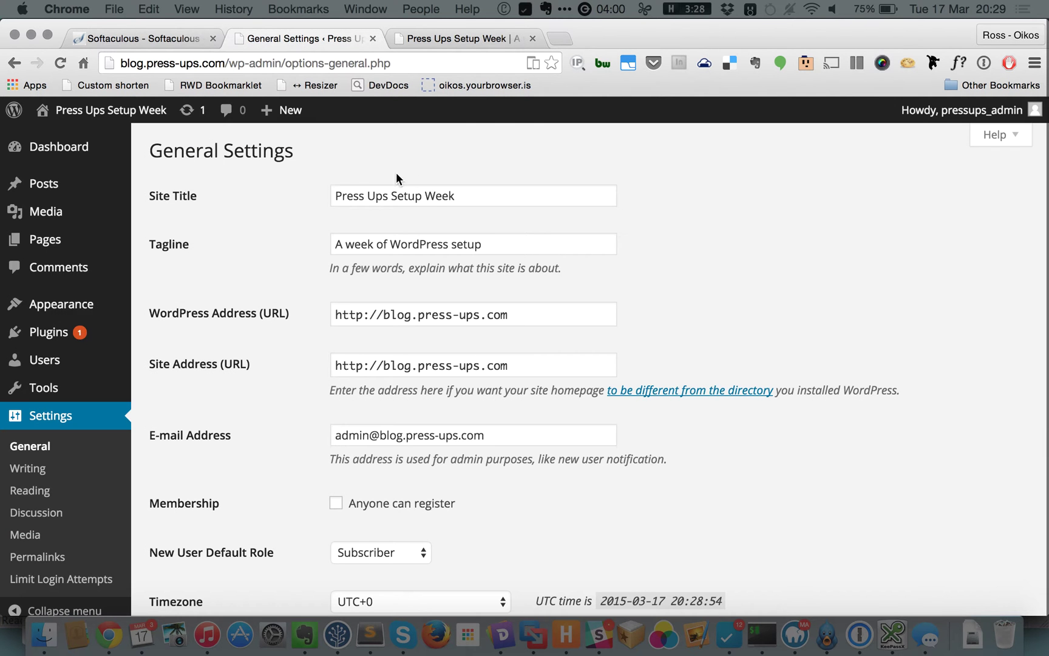
left_click(444, 195)
left_click(485, 245)
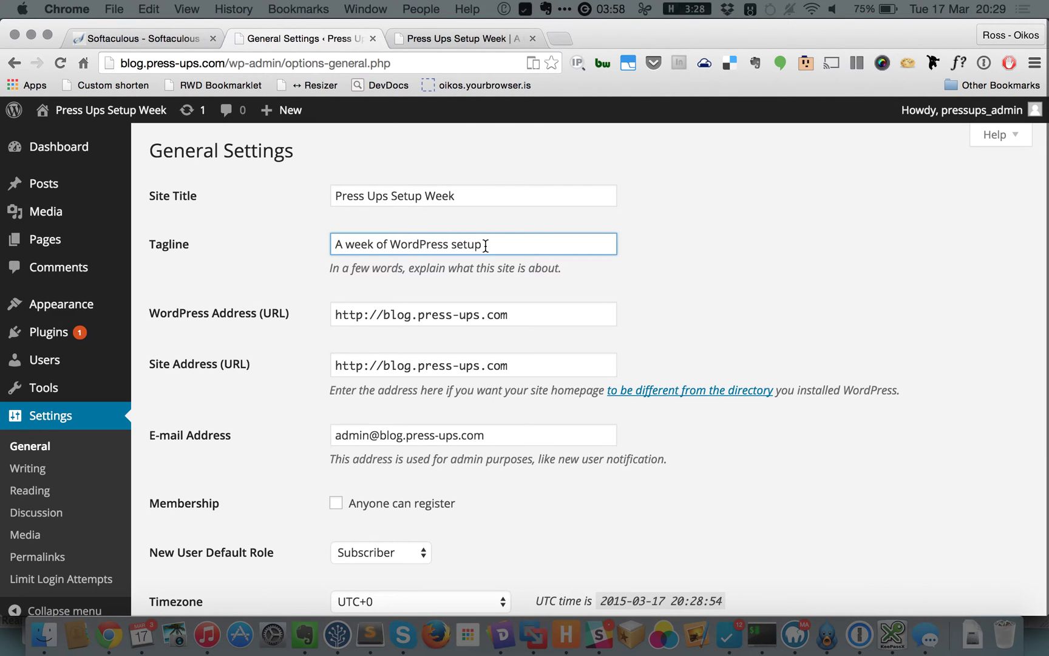
left_click(528, 314)
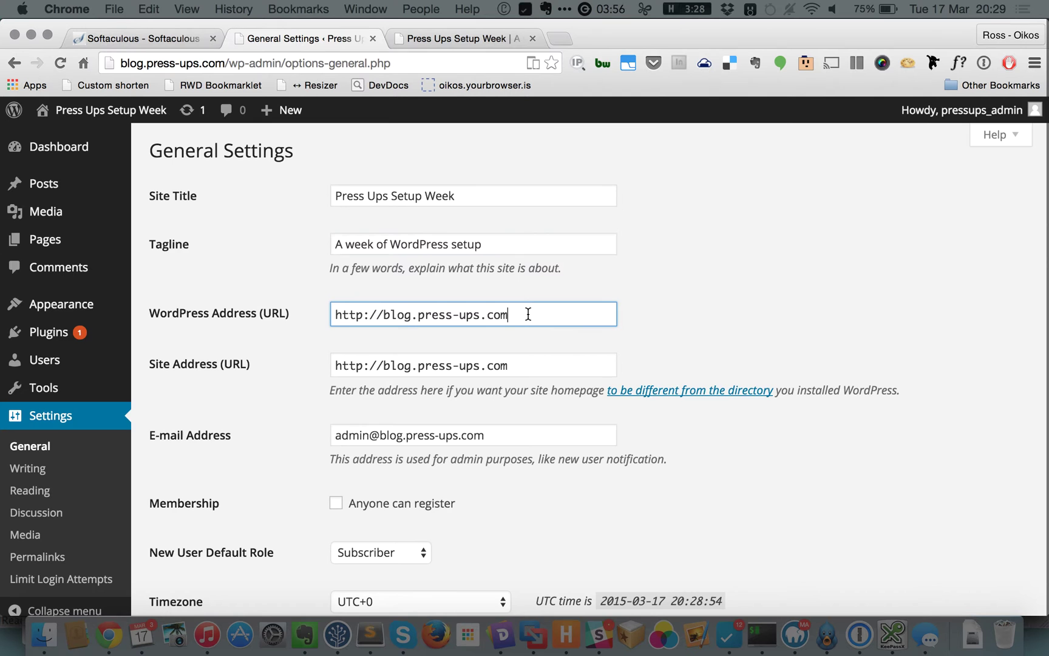
scroll(527, 314, "down", 3)
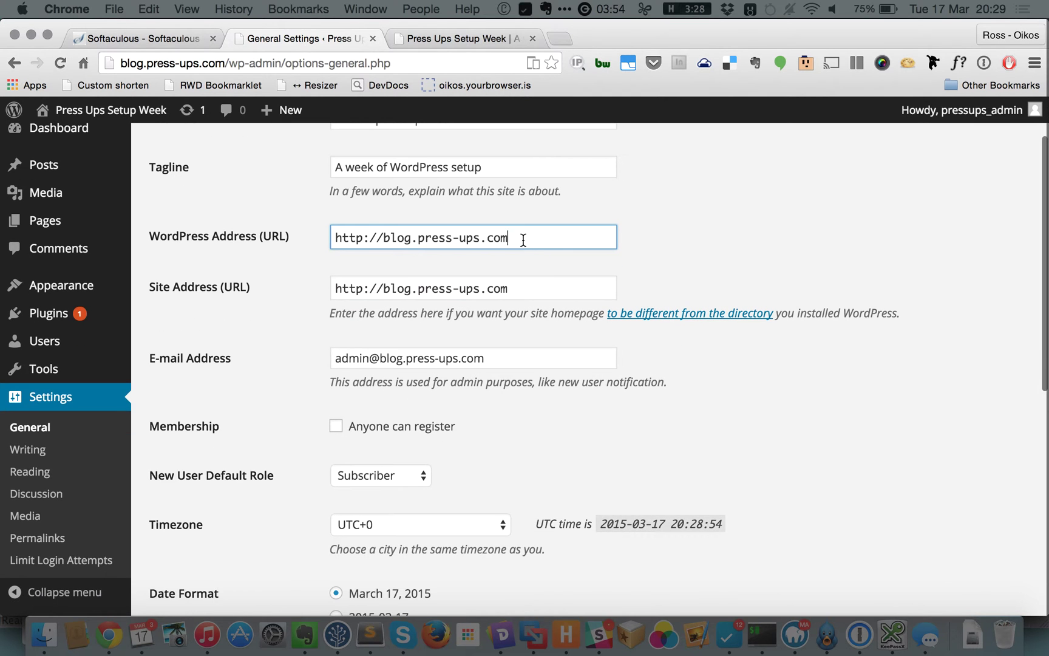
left_click(523, 293)
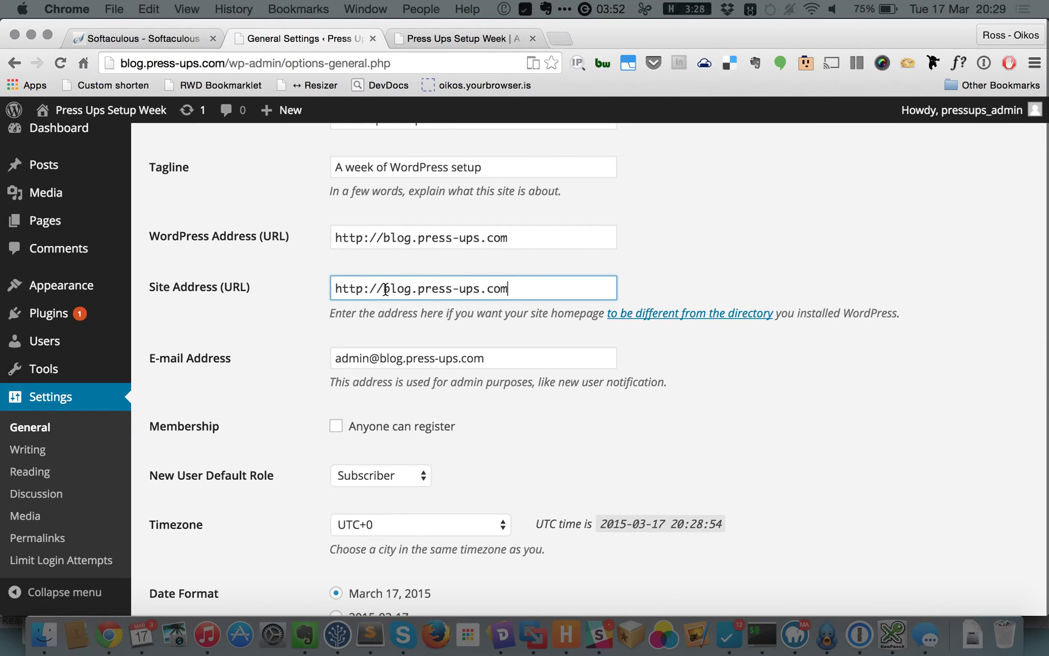
scroll(534, 283, "down", 2)
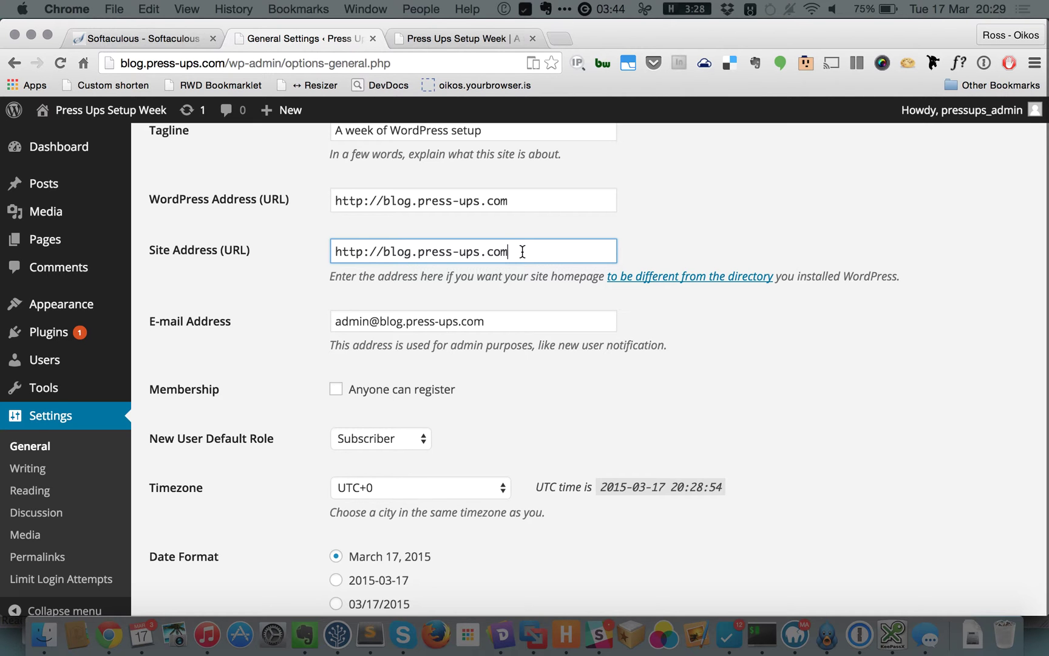
scroll(522, 252, "down", 3)
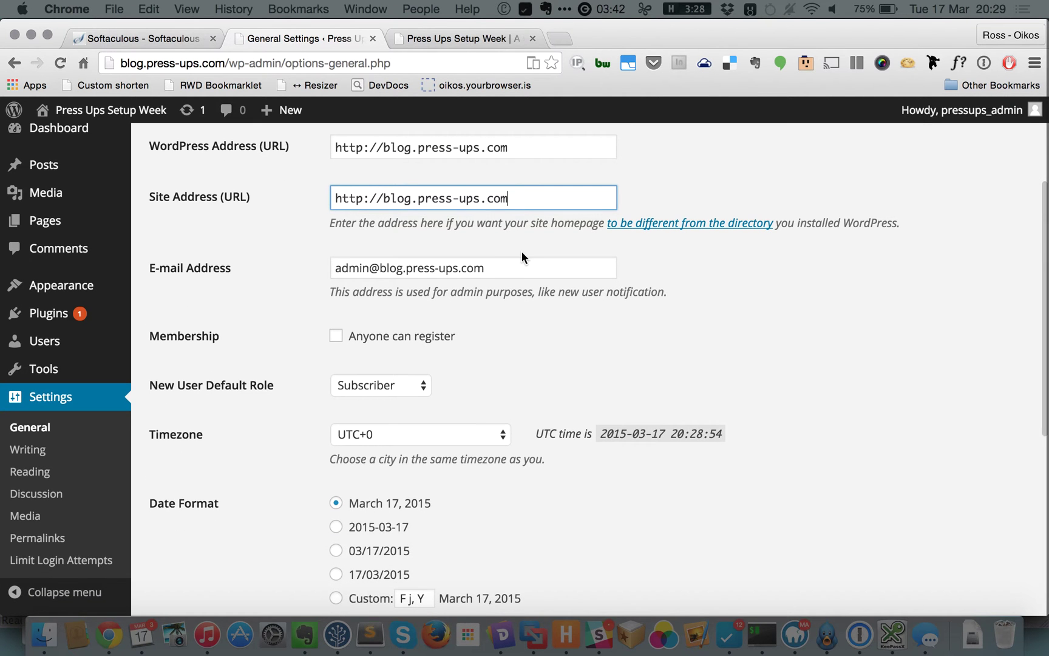
left_click(501, 272)
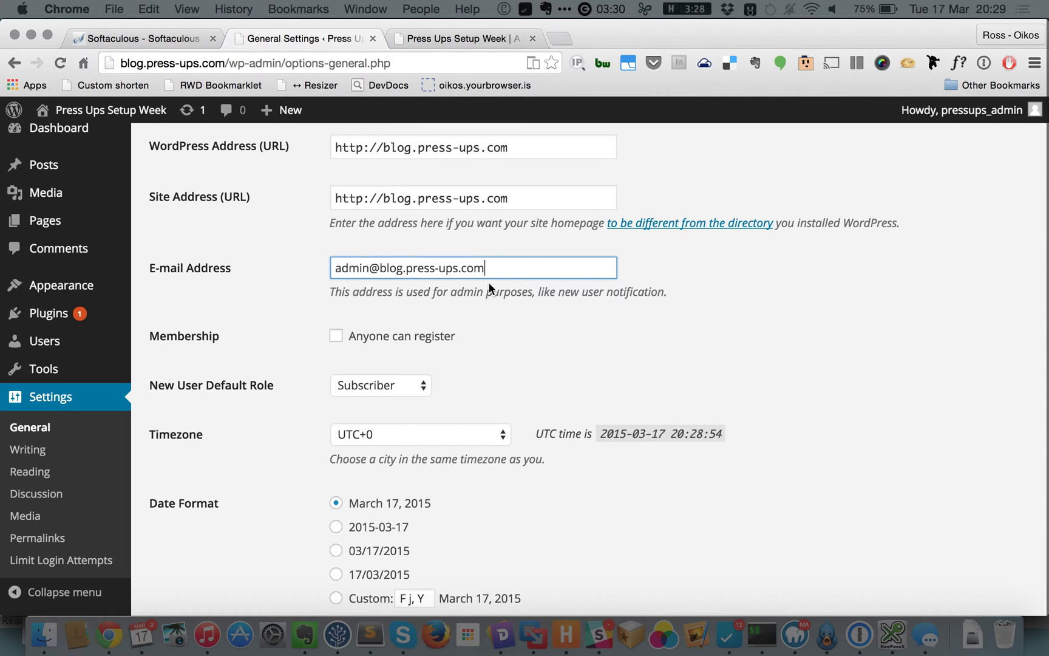
scroll(550, 298, "down", 4)
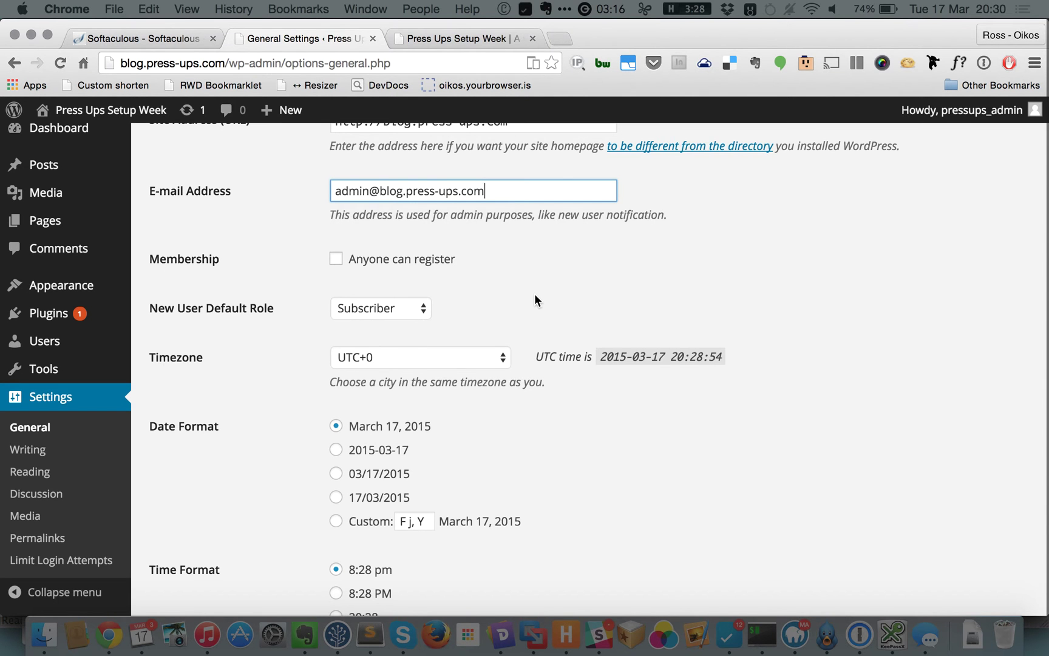
scroll(534, 297, "down", 5)
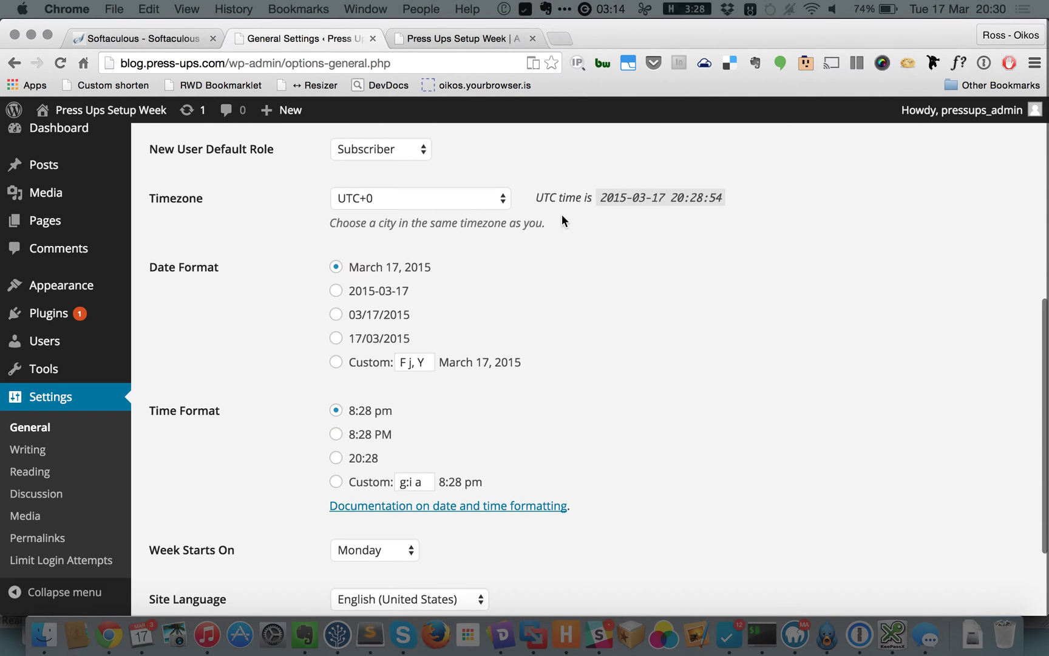
left_click(477, 201)
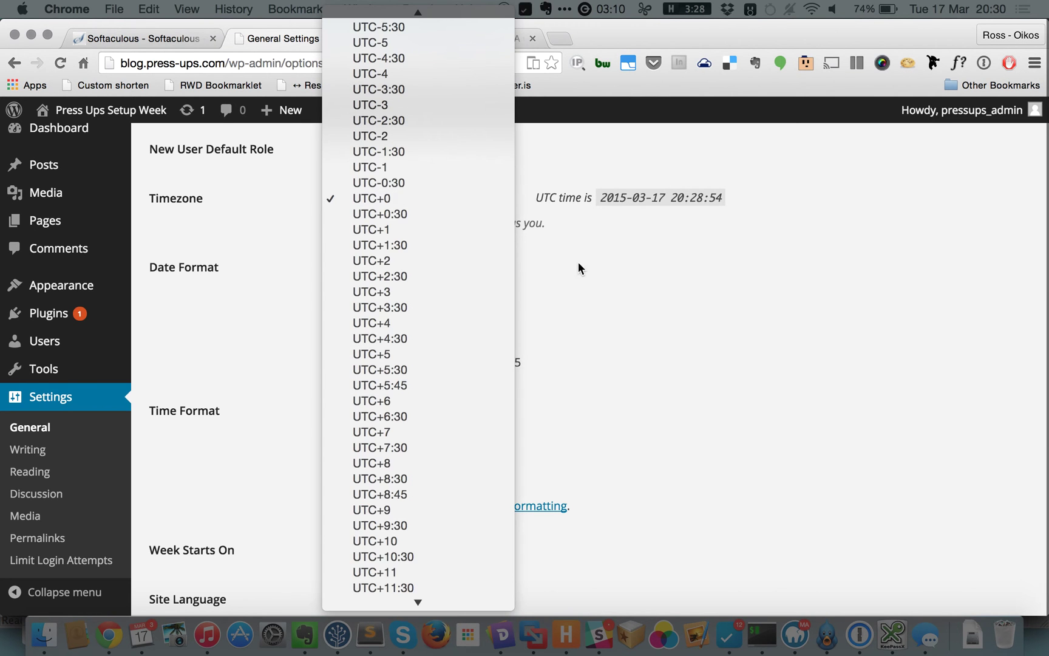
left_click(602, 279)
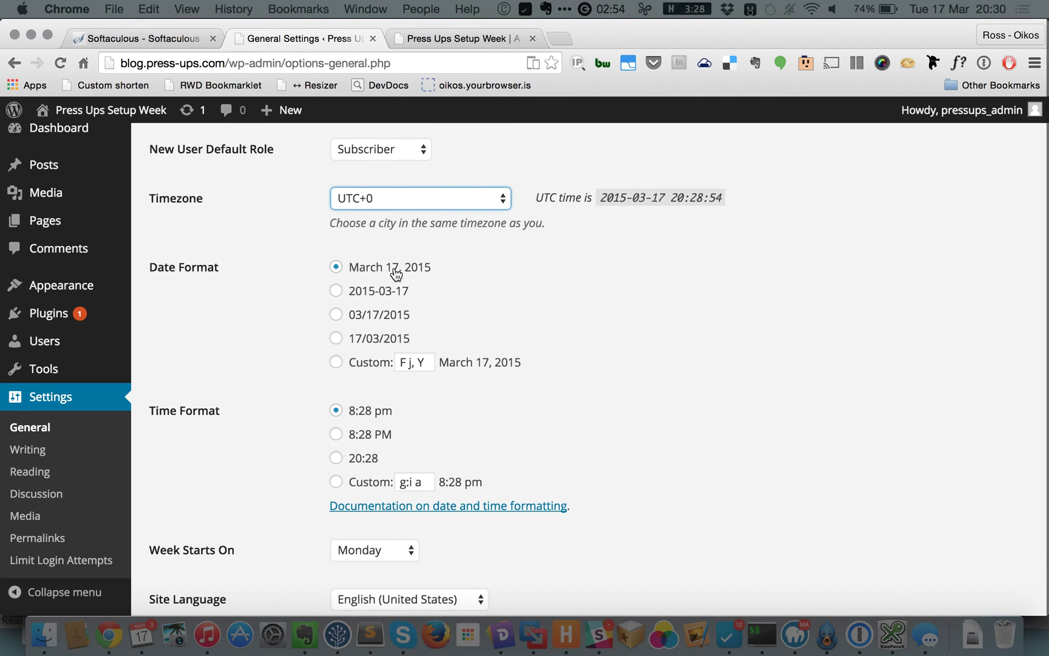
scroll(564, 275, "down", 3)
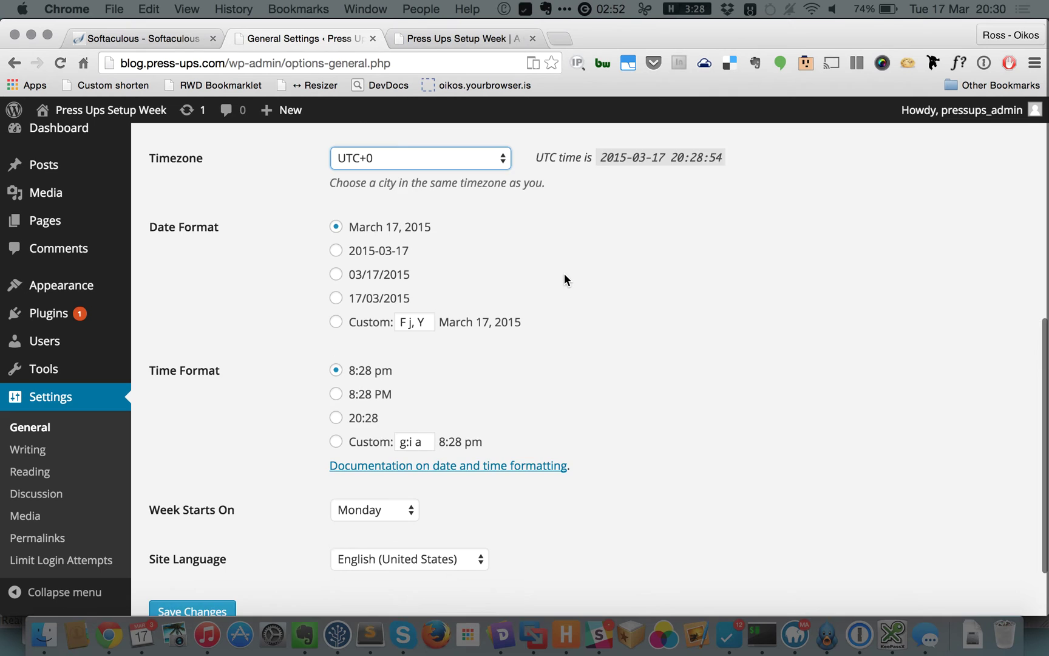
scroll(564, 279, "down", 2)
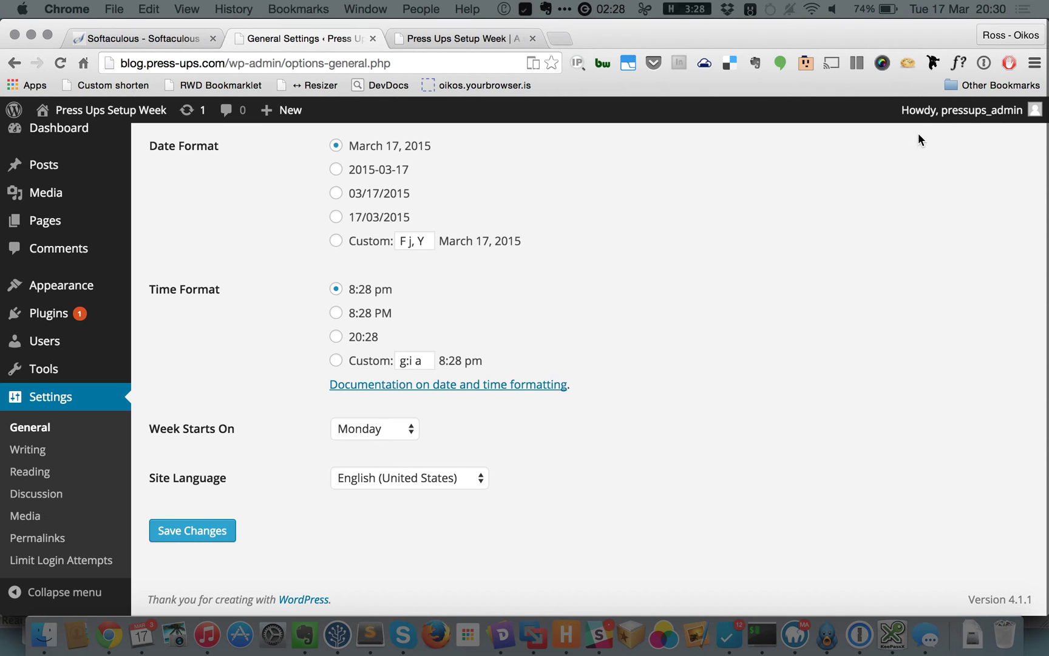
mouse_move(922, 118)
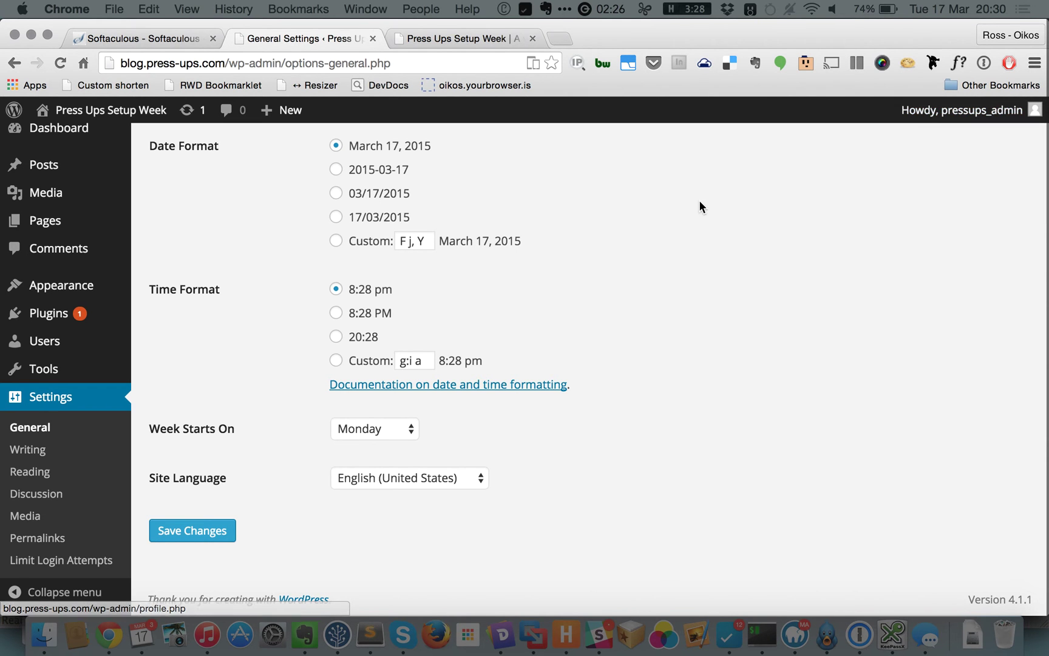
Choose English (UK) as the Site Language, save the General Settings, and review the saved page.
left_click(443, 479)
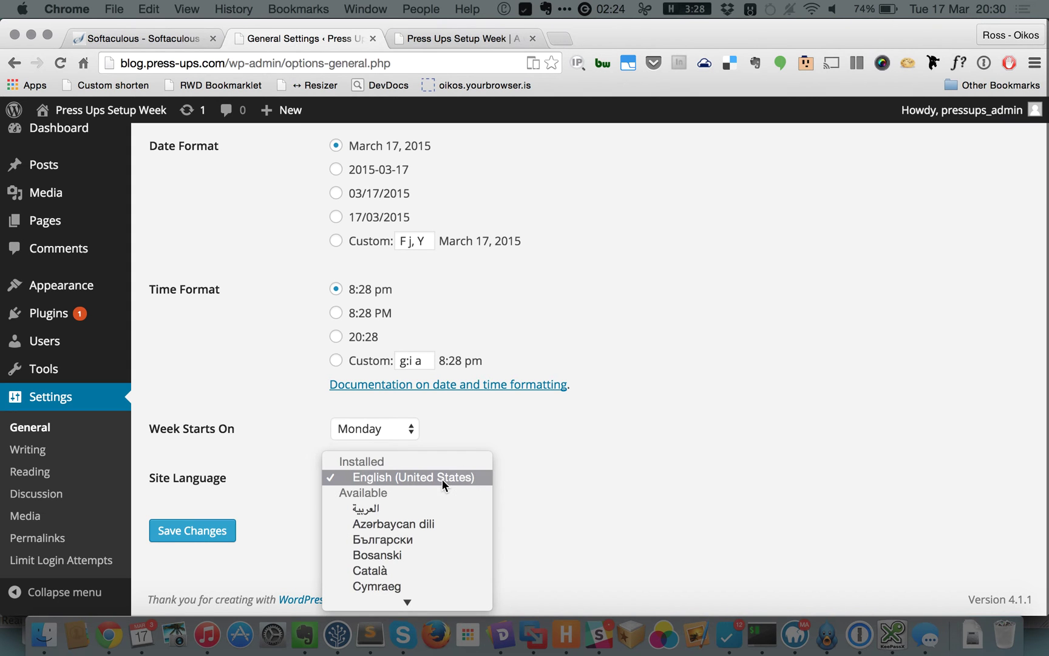
left_click(493, 473)
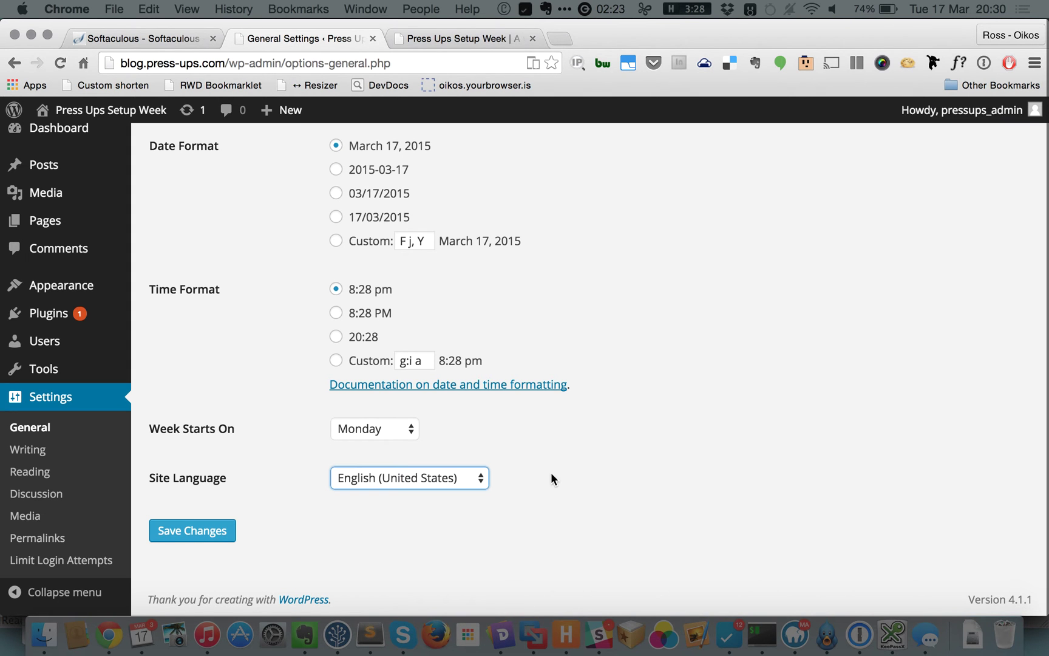
left_click(410, 477)
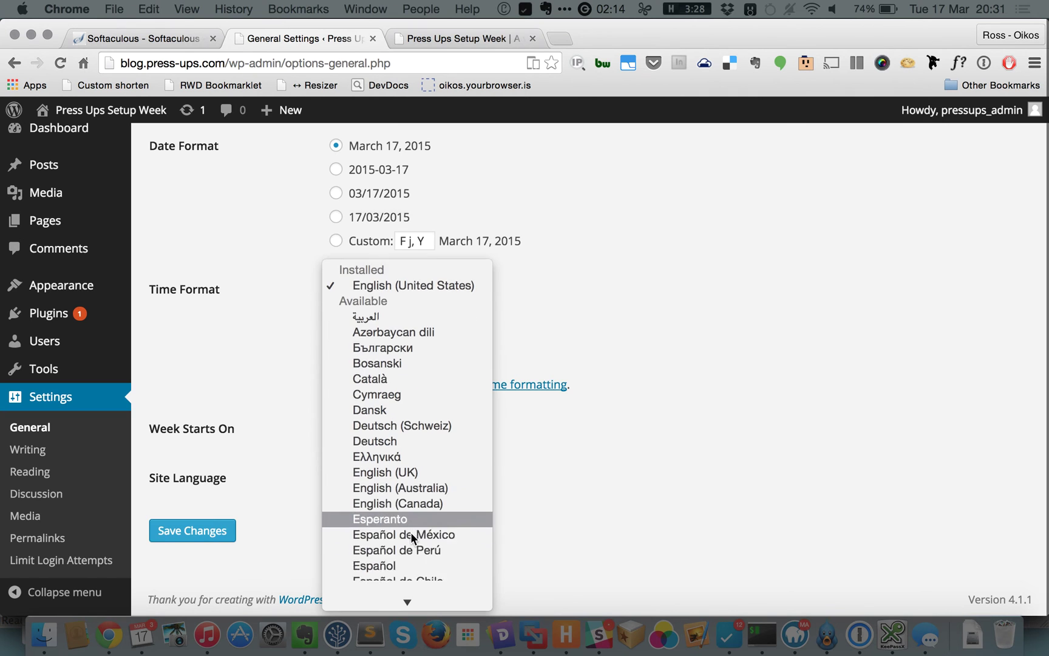
scroll(411, 532, "down", 3)
left_click(413, 429)
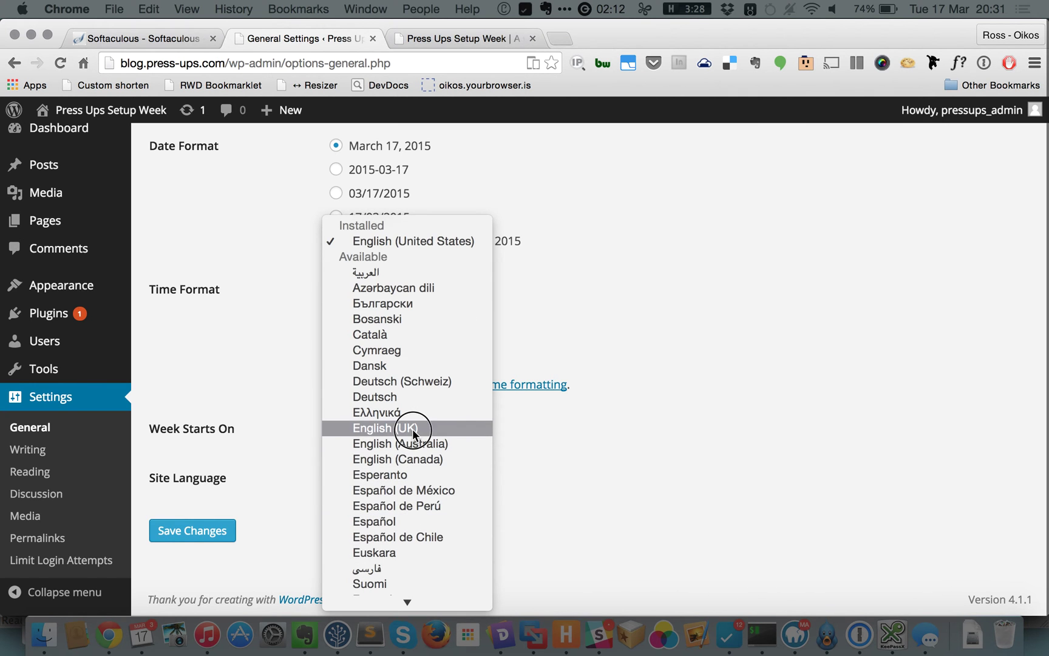
left_click(188, 532)
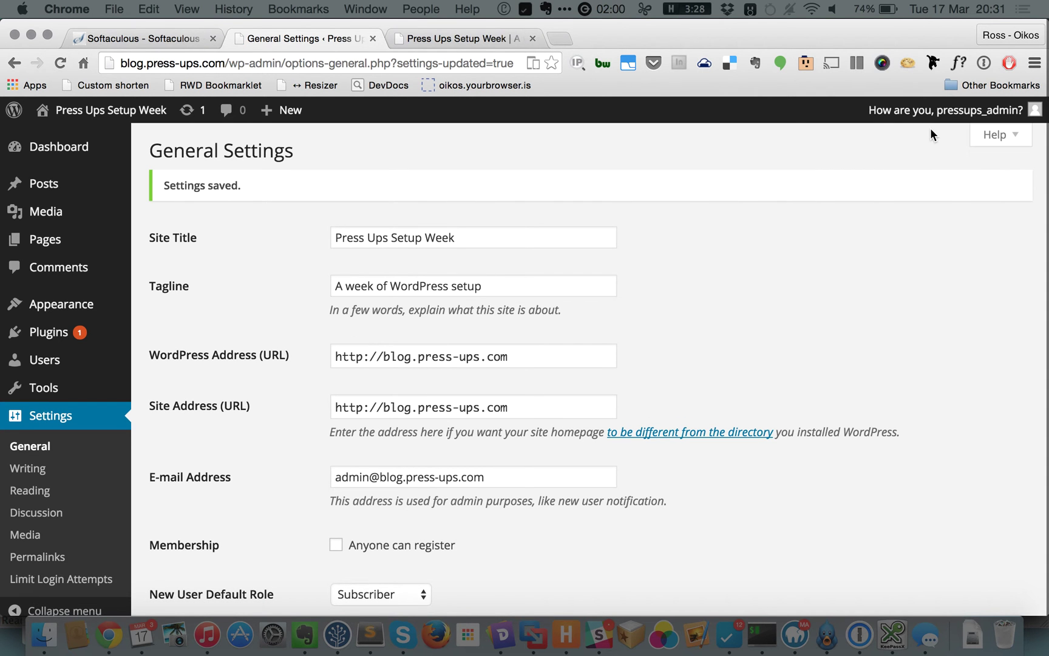
scroll(866, 261, "down", 5)
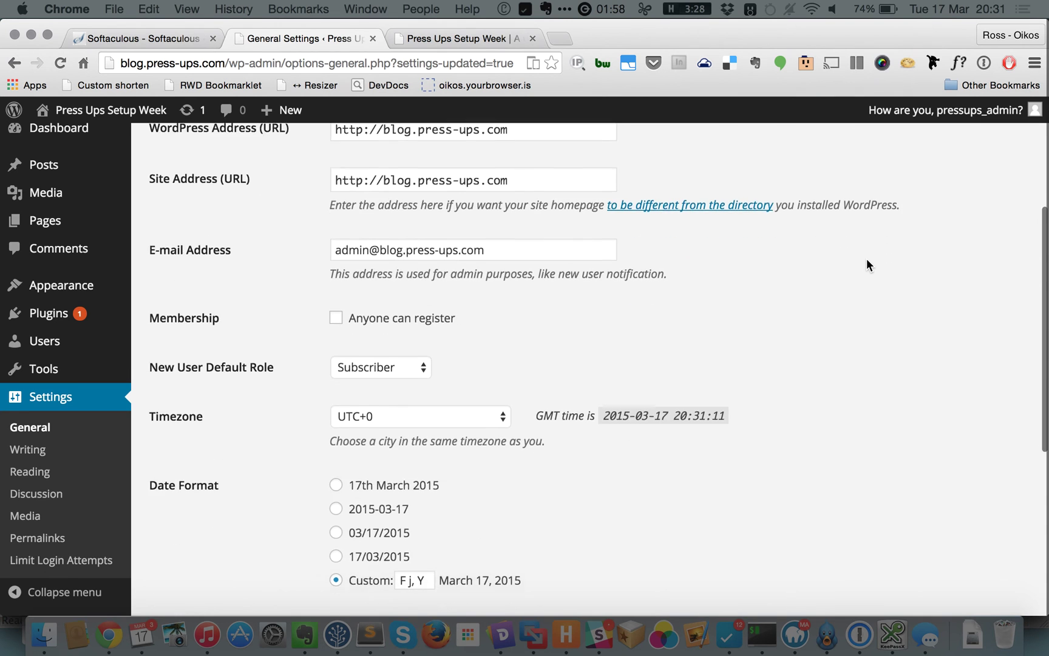
scroll(866, 261, "down", 5)
scroll(866, 262, "up", 5)
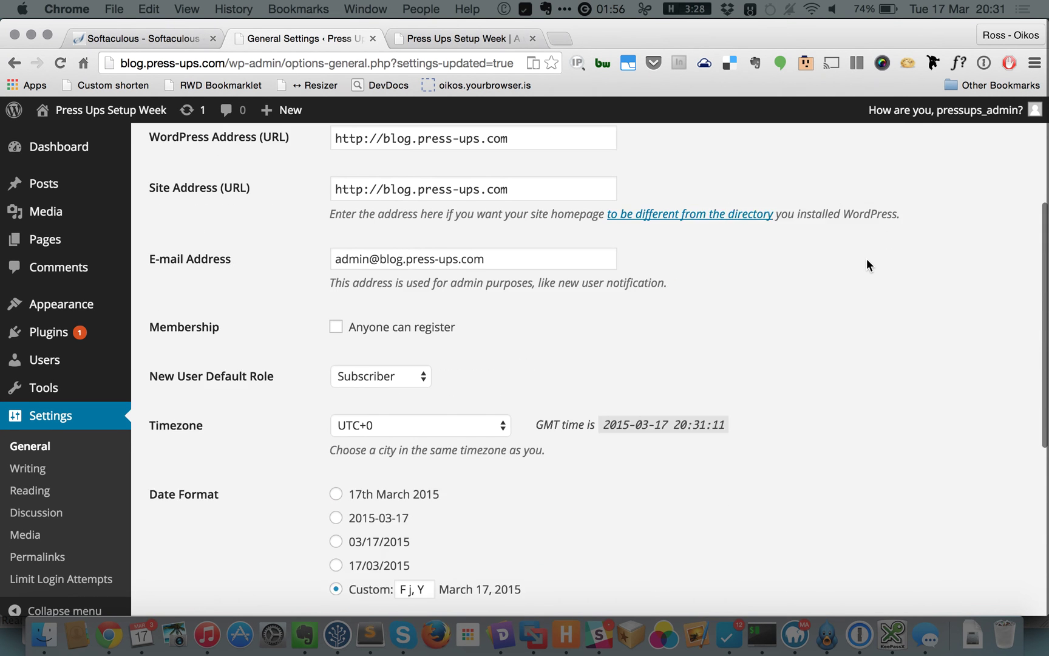
scroll(867, 265, "up", 4)
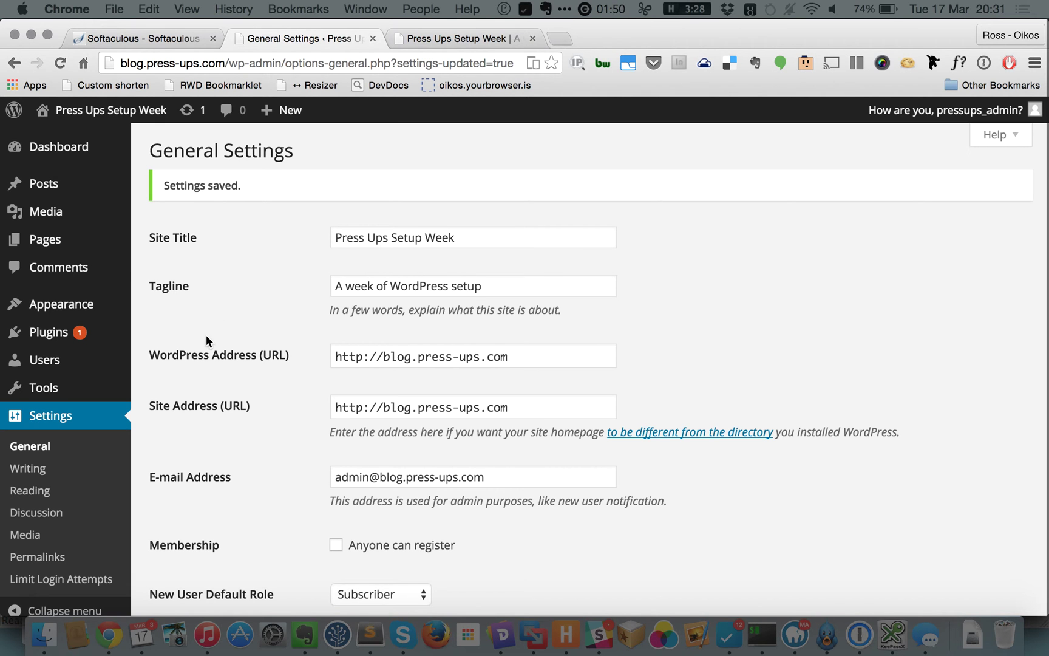
Open Appearance > Customise and expand the Site Title & Tagline section.
left_click(66, 148)
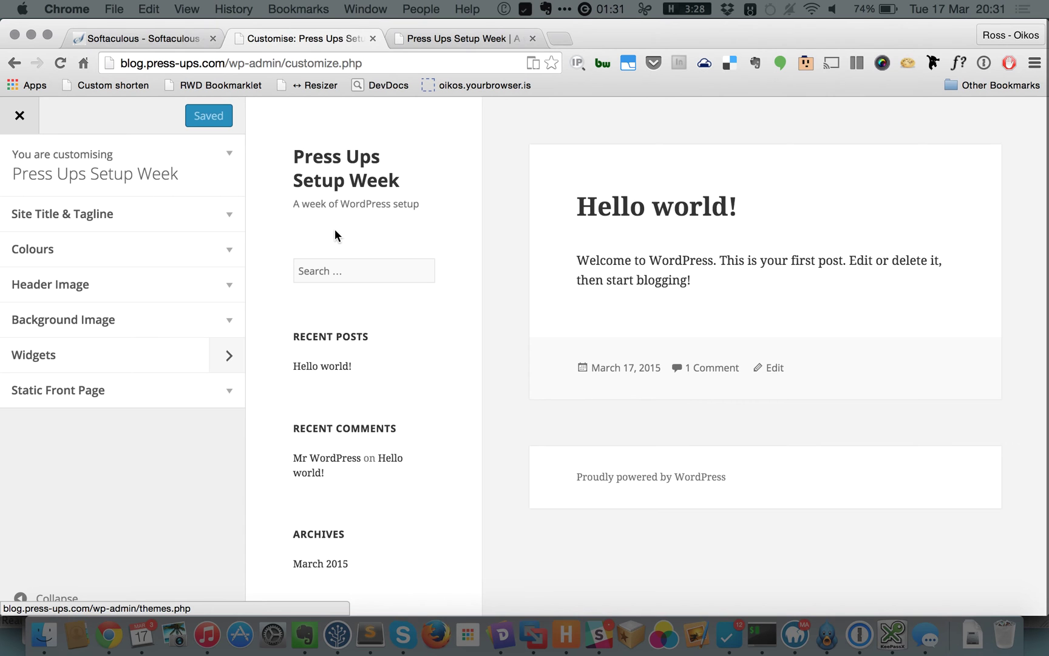
left_click(230, 224)
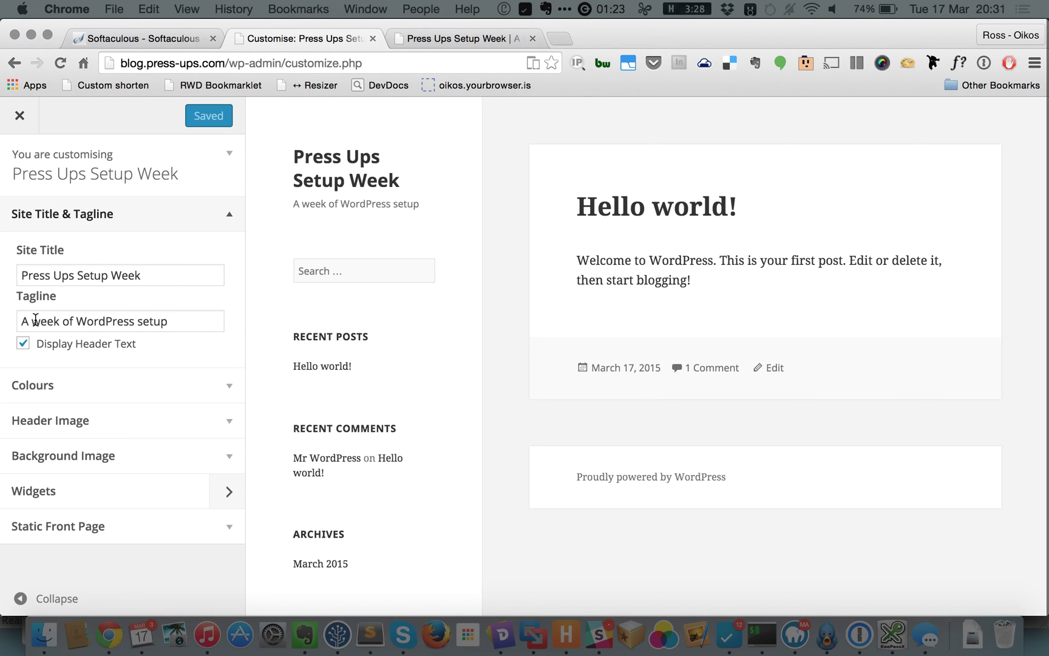
Replace 'A week' with 'Ten days' so the tagline reads 'Ten days of WordPress setup'.
left_click_drag(30, 322, 58, 324)
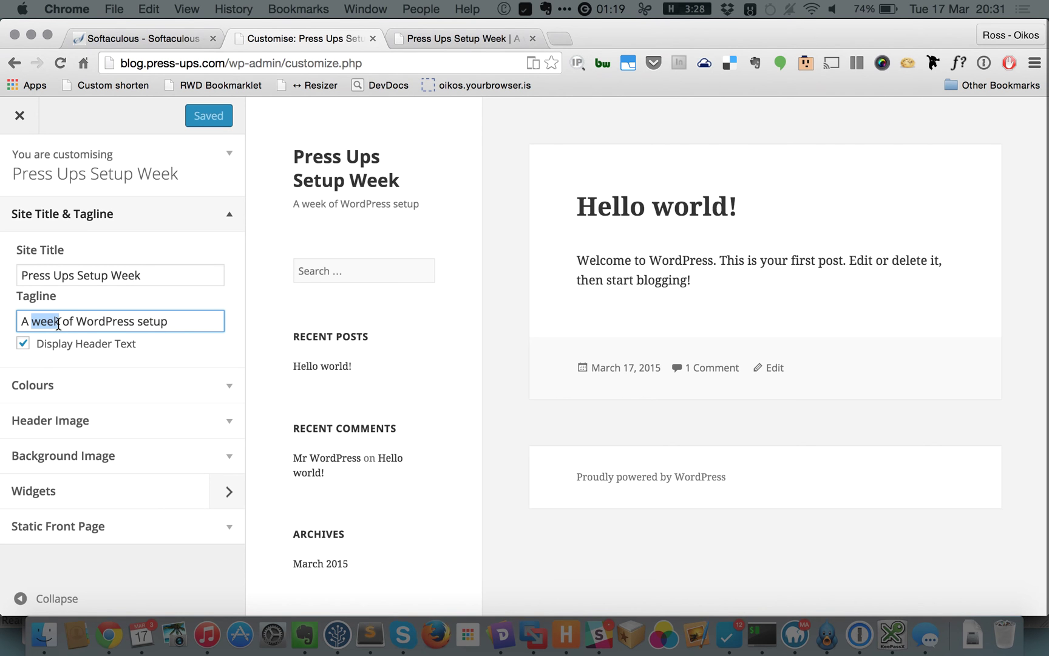
key("BackSpace")
key("BackSpace")
key("BackSpace")
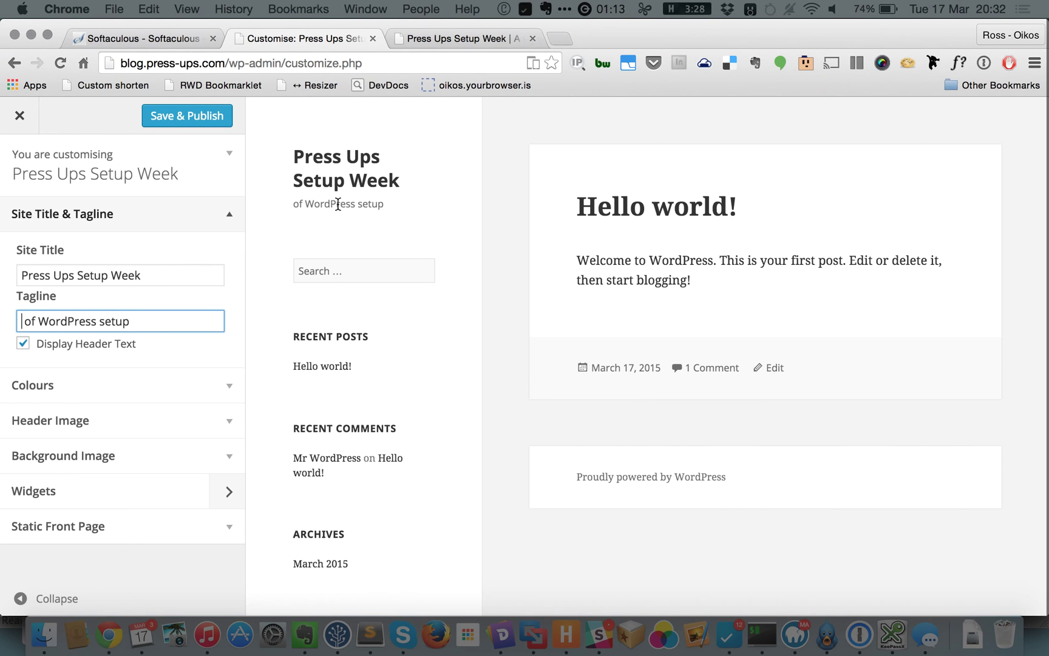
type("Ten")
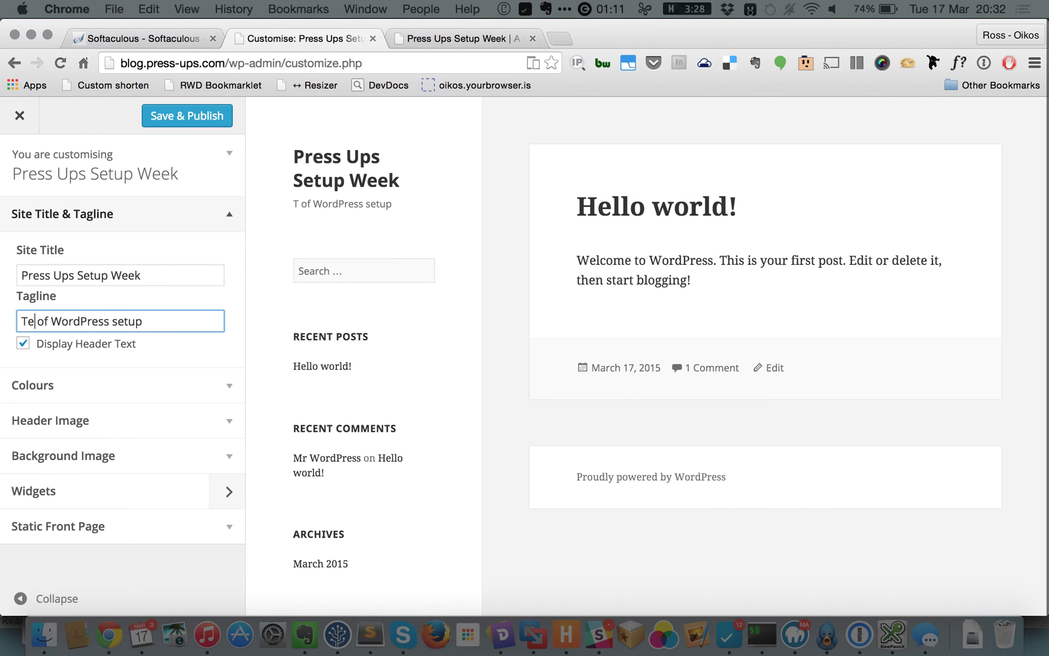
type(" days")
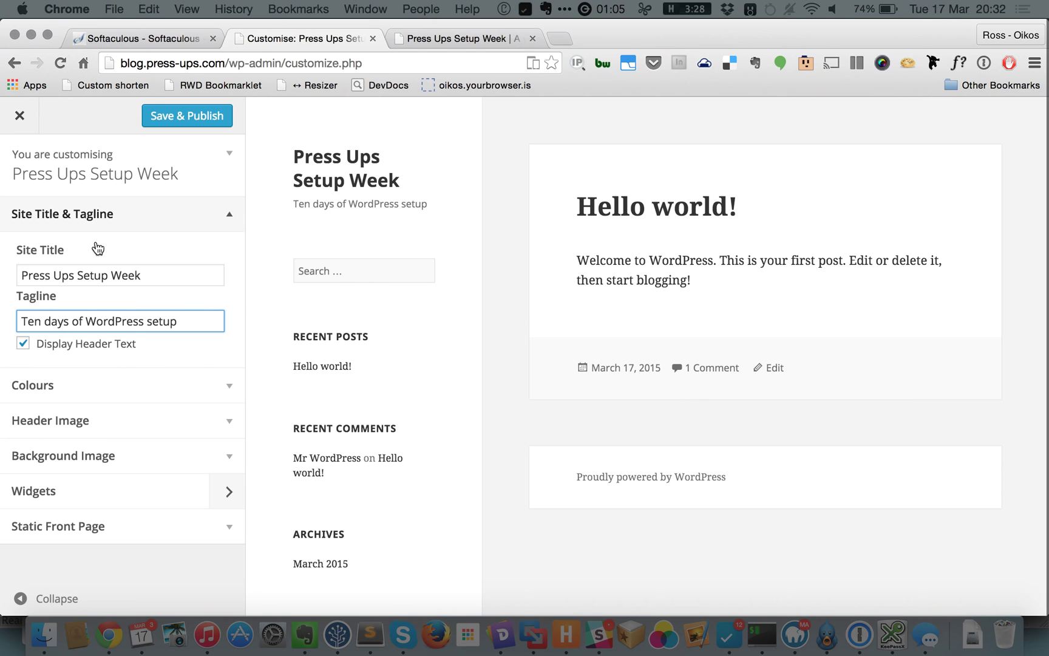
left_click(148, 272)
left_click(177, 319)
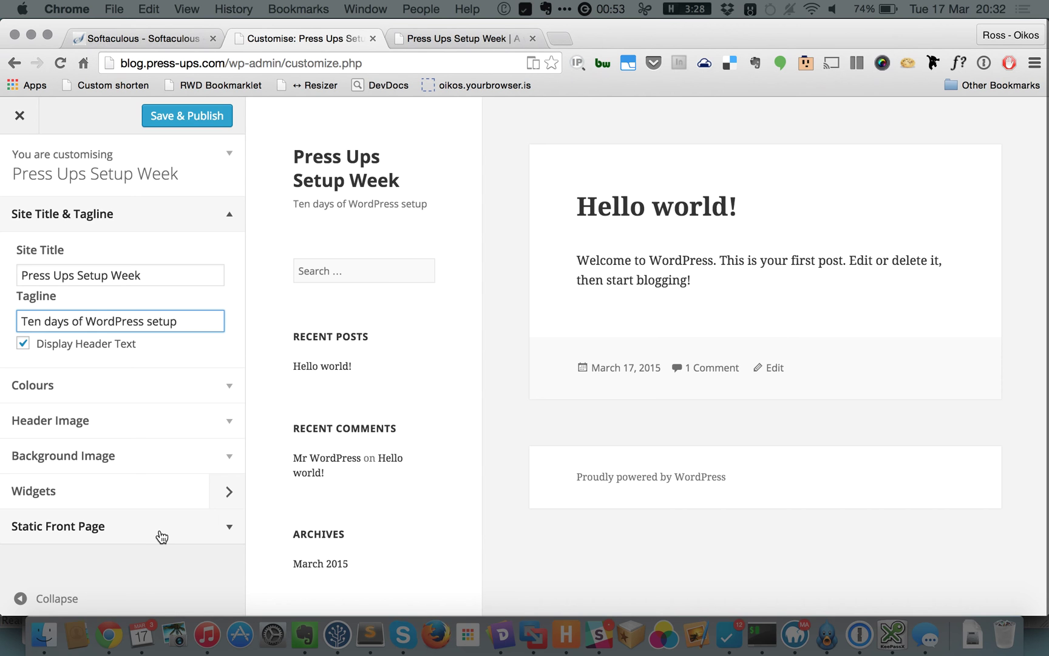
Toggle Display Header Text and the sidebar off and on, then Save & Publish the tagline.
left_click(23, 344)
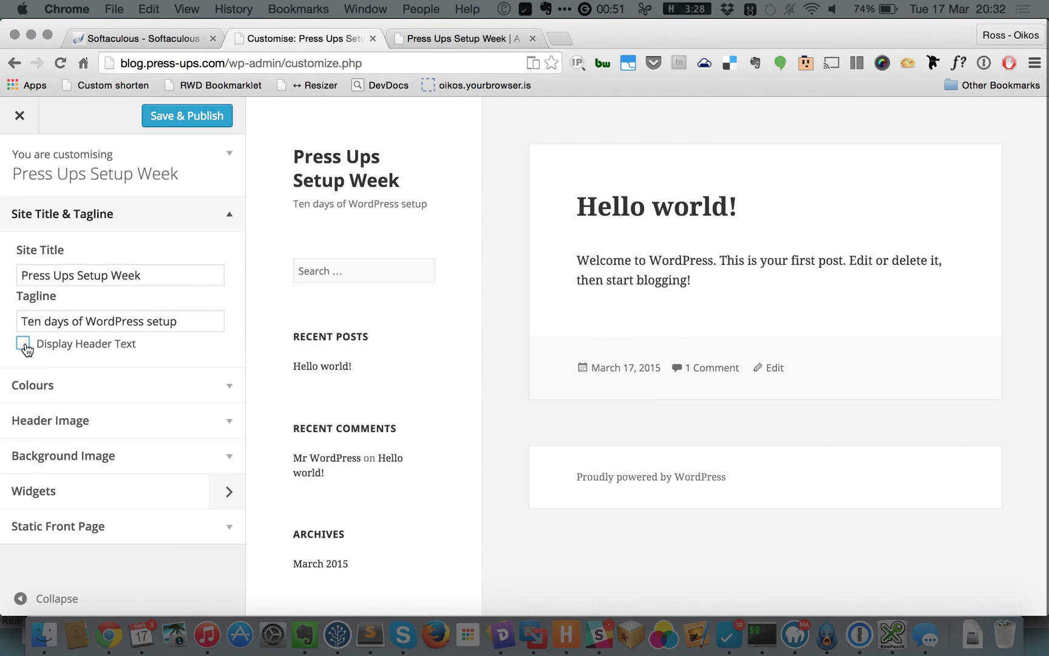
left_click(24, 345)
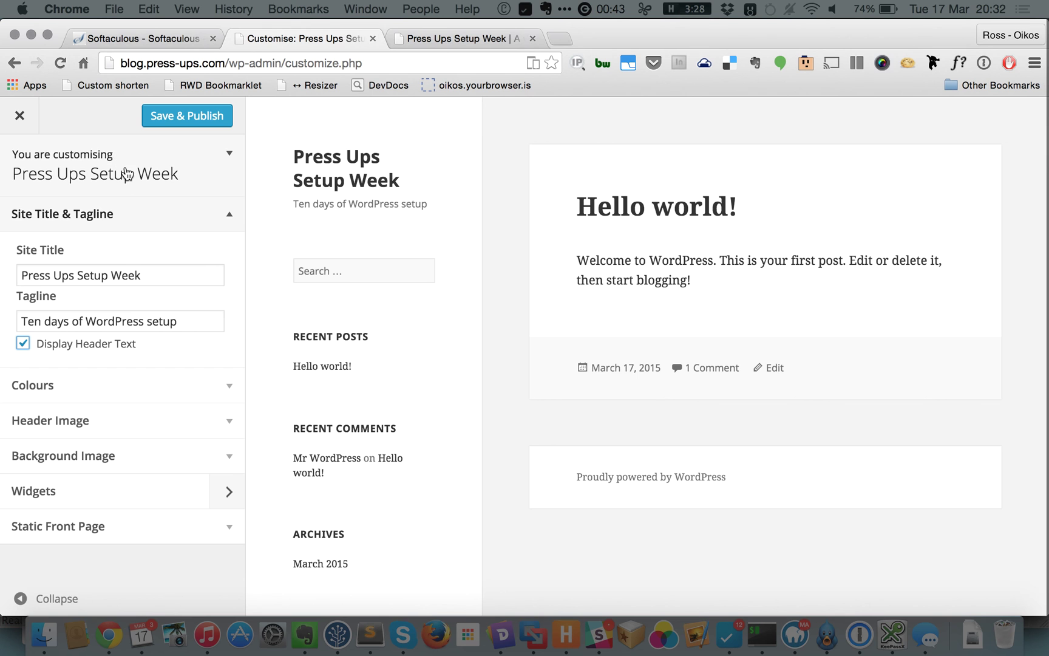
left_click(28, 600)
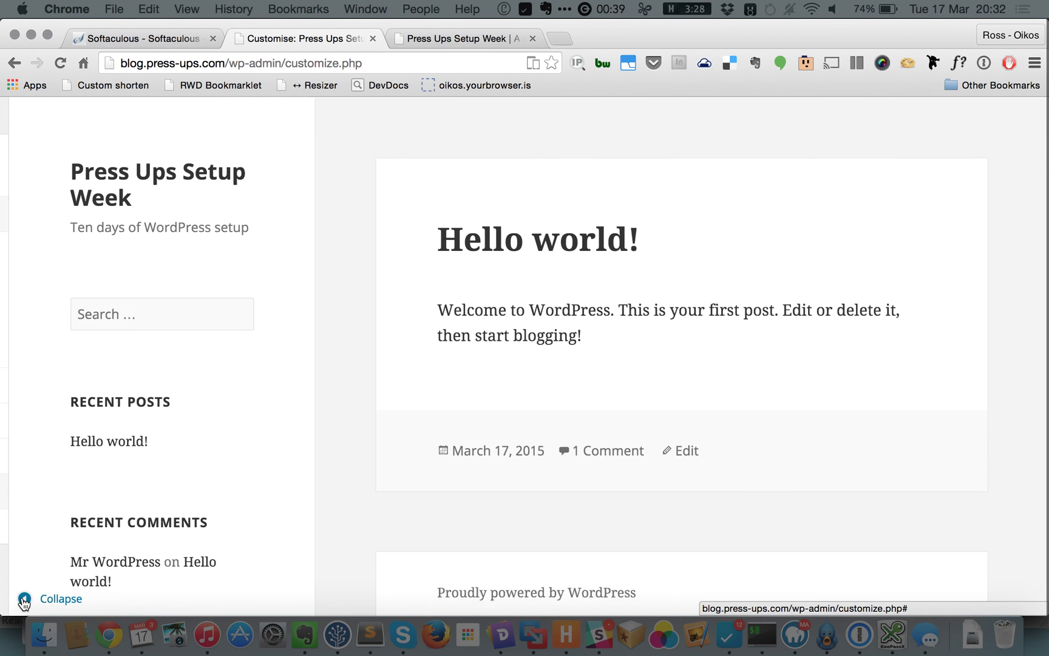
left_click(20, 599)
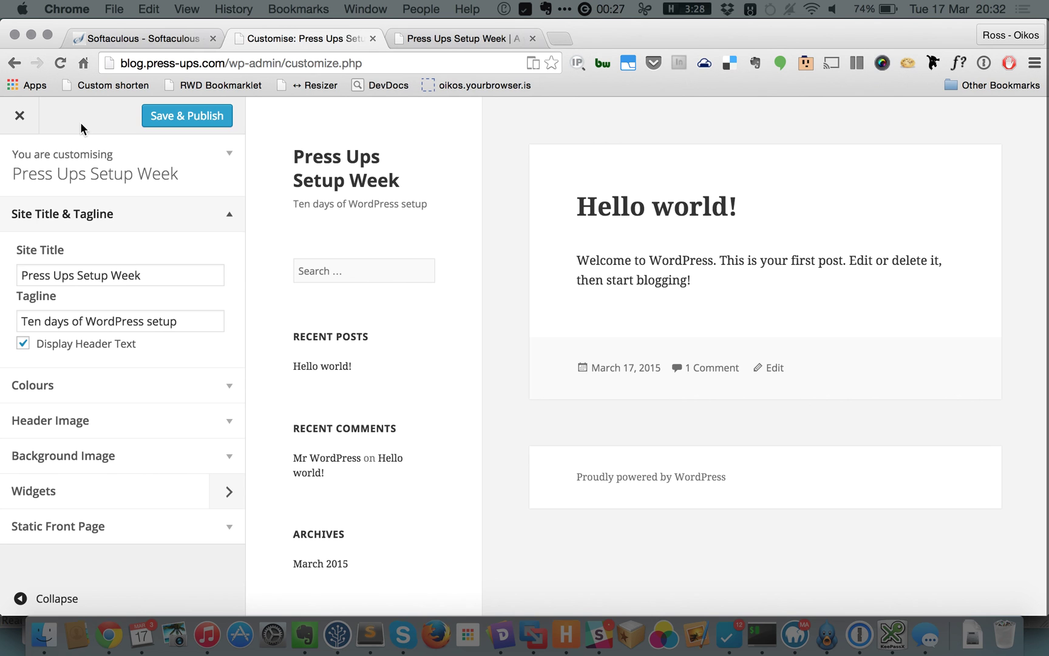
left_click(190, 121)
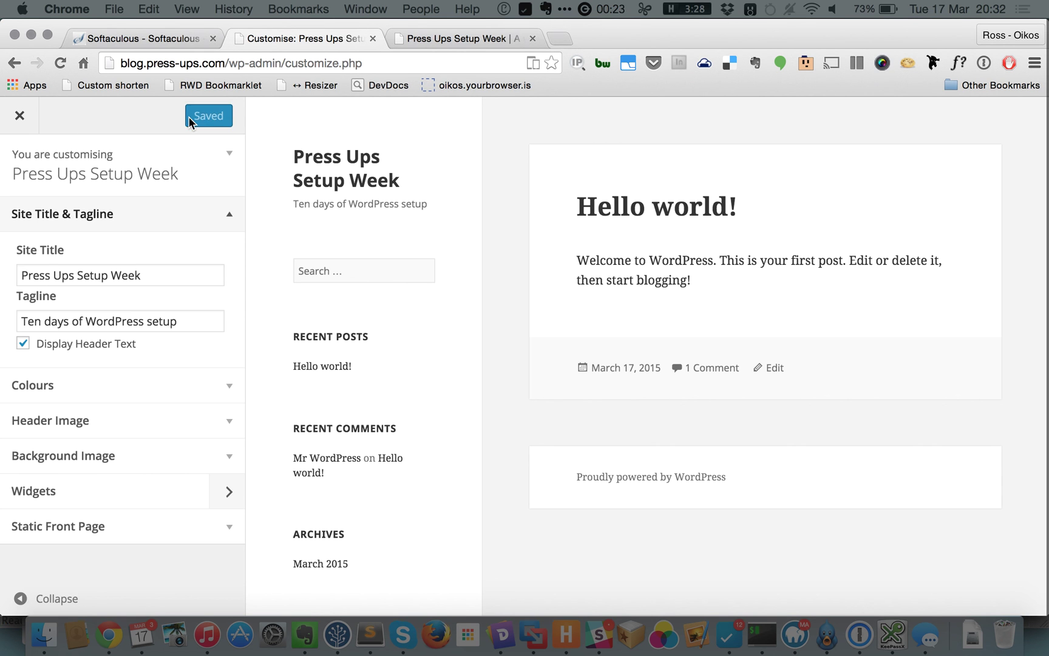
Close the Customiser with its X button to get back to the admin Dashboard.
left_click(20, 118)
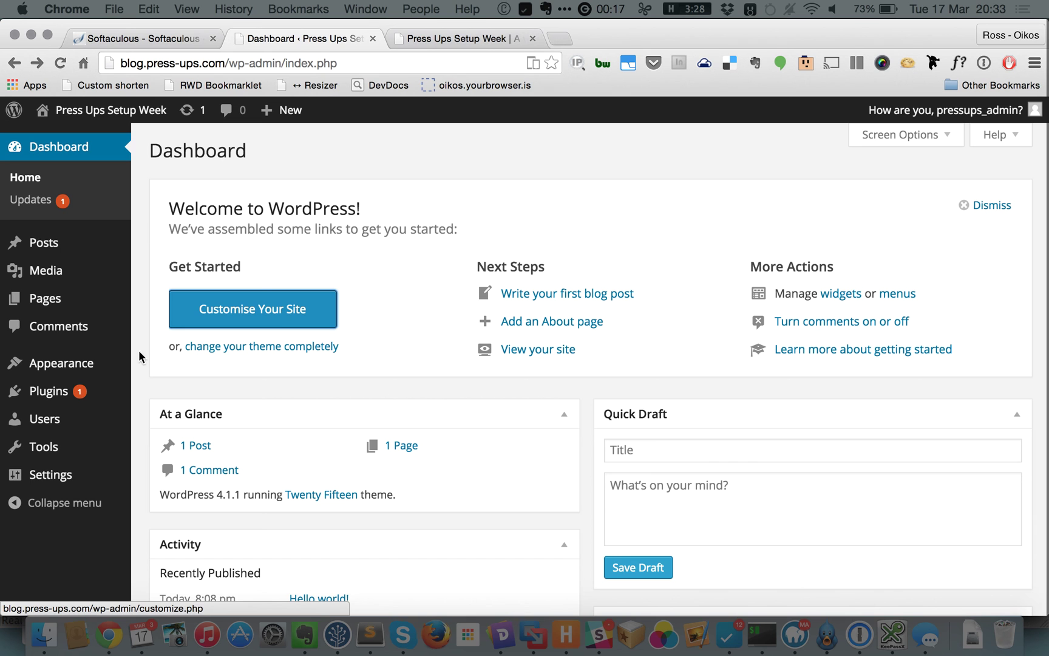
mouse_move(52, 480)
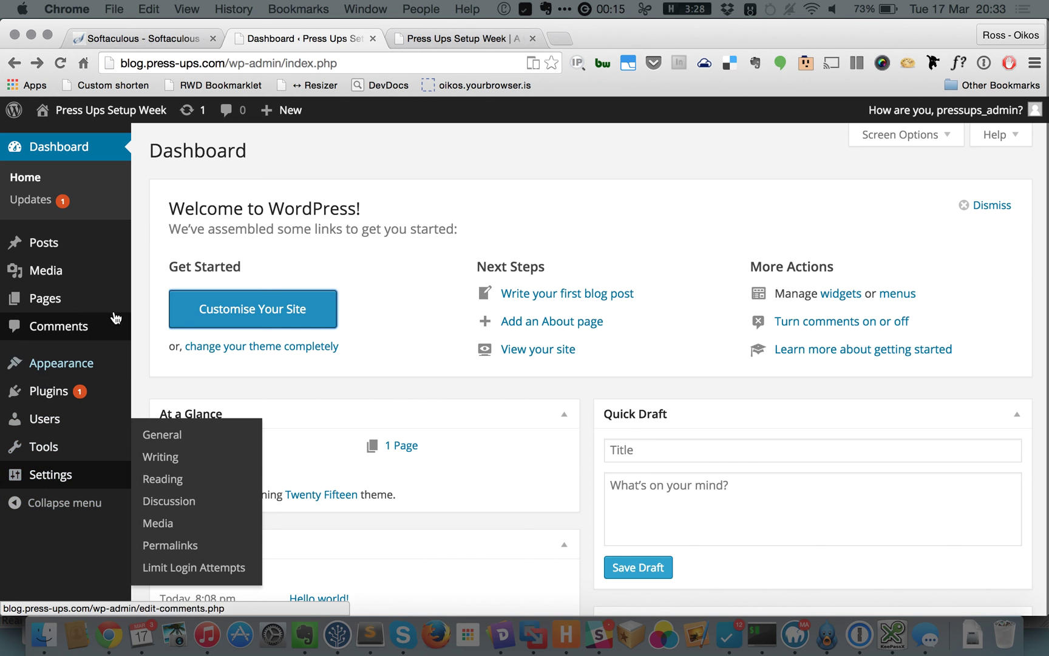
mouse_move(98, 364)
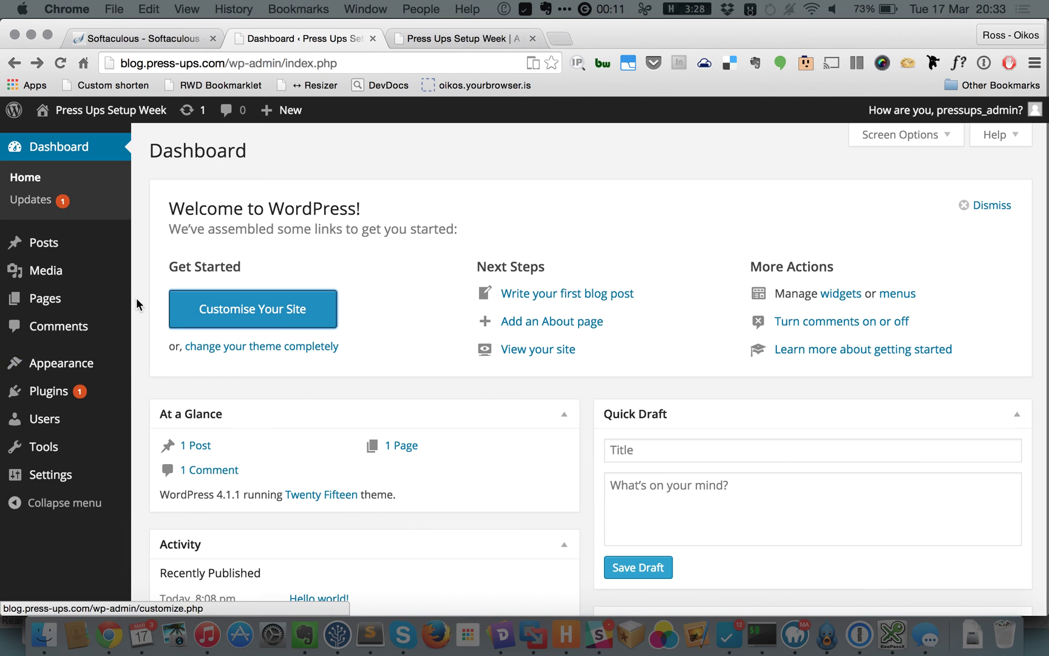
mouse_move(54, 371)
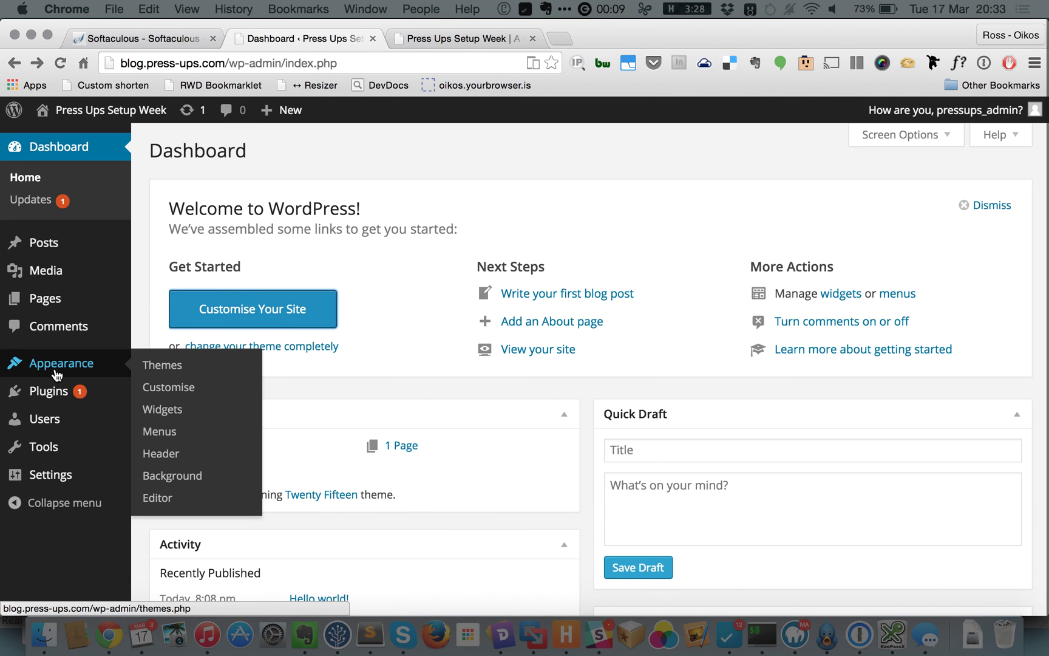